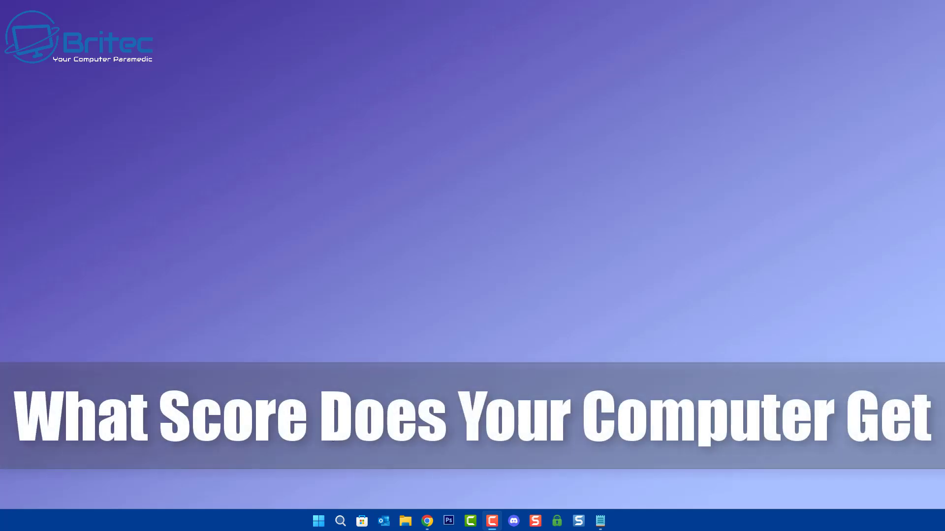
Step: Check the device specifications in Settings, then launch Windows PowerShell as administrator
left_click(319, 521)
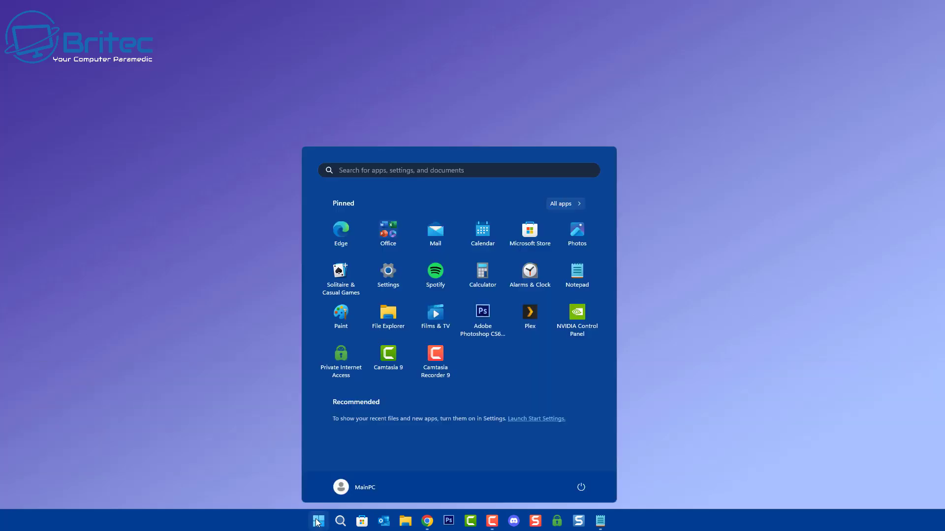
left_click(388, 272)
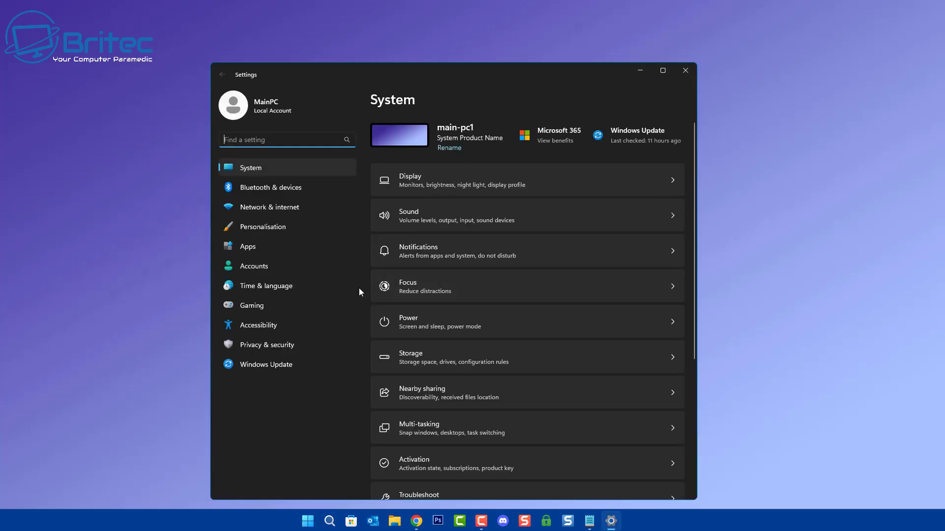
scroll(443, 348, "down", 5)
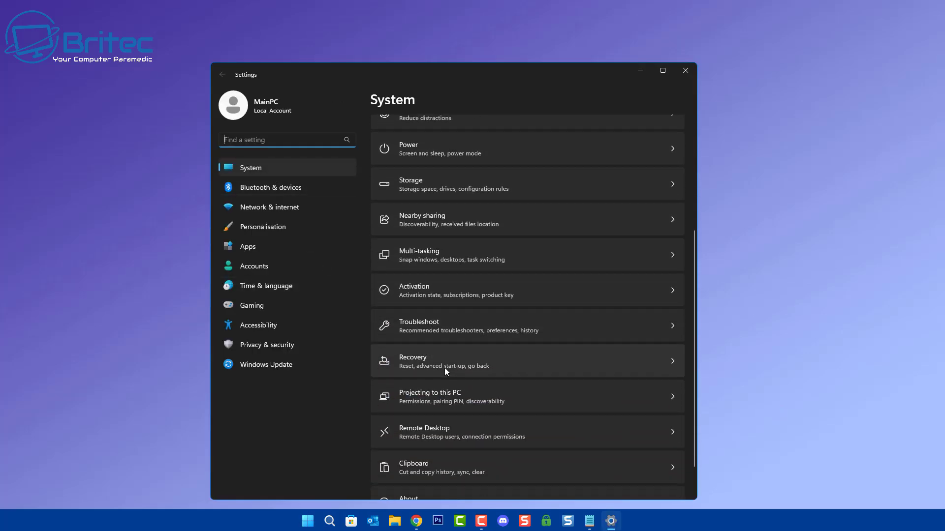
scroll(446, 380, "down", 1)
left_click(452, 468)
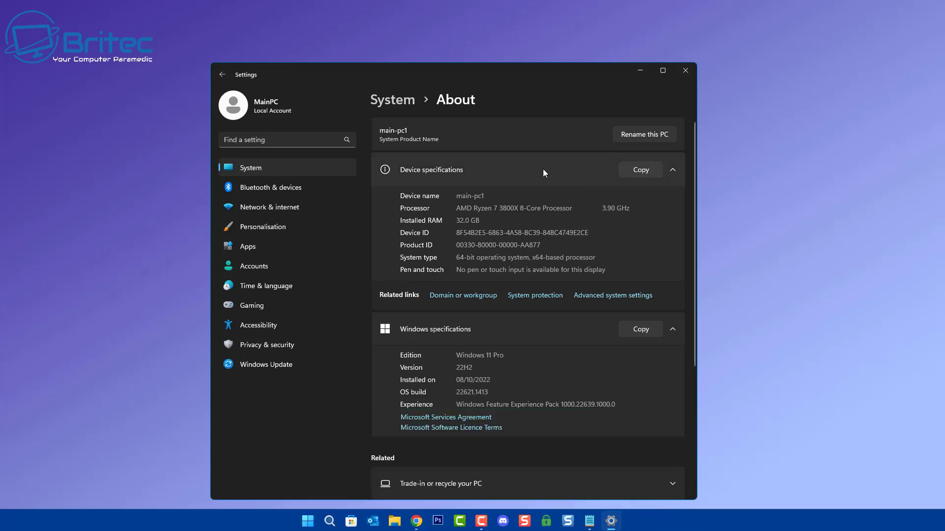
left_click(685, 71)
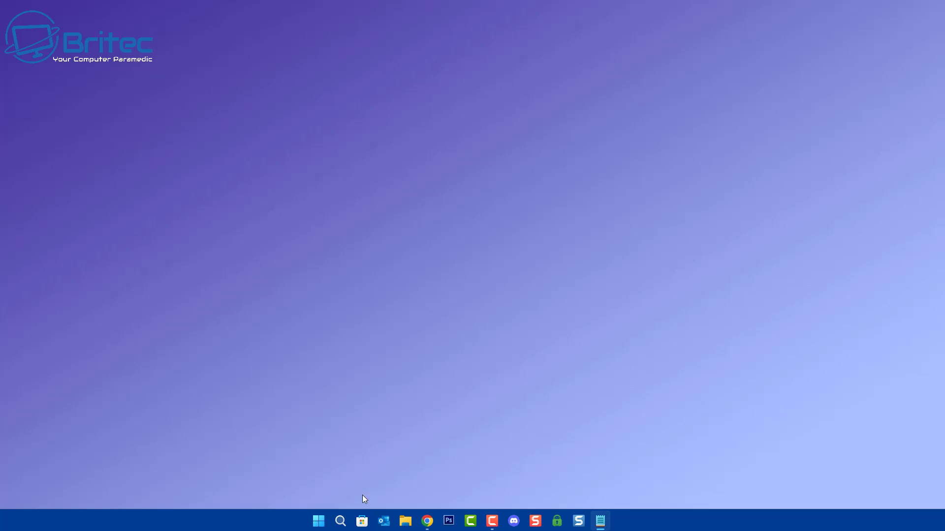
left_click(318, 522)
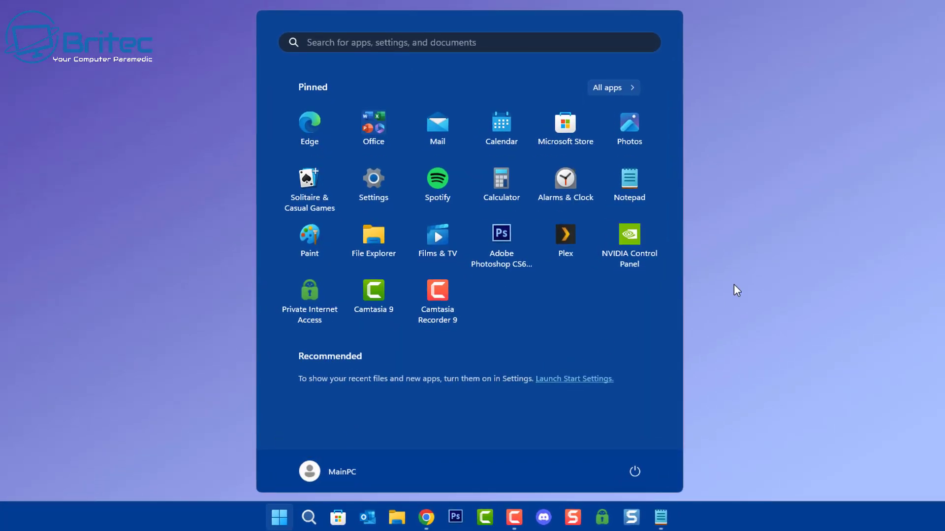
type("powershe")
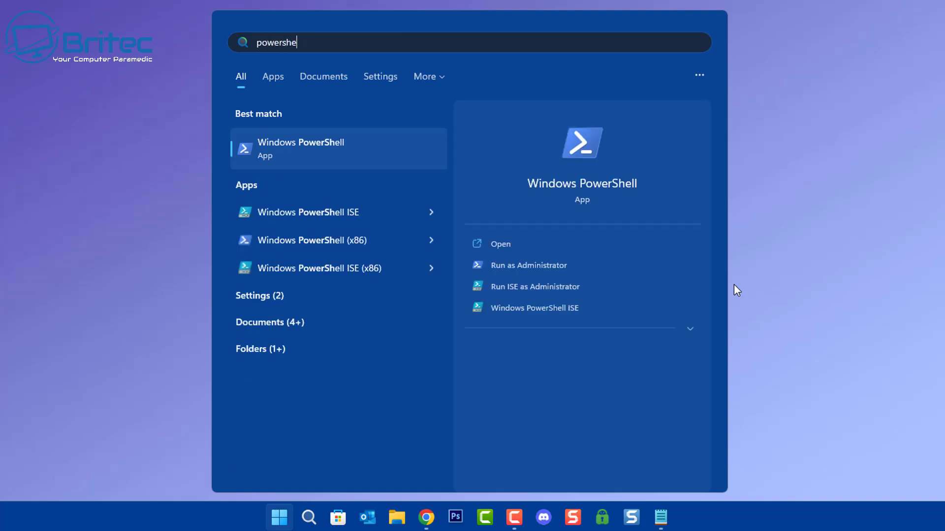
type("ll")
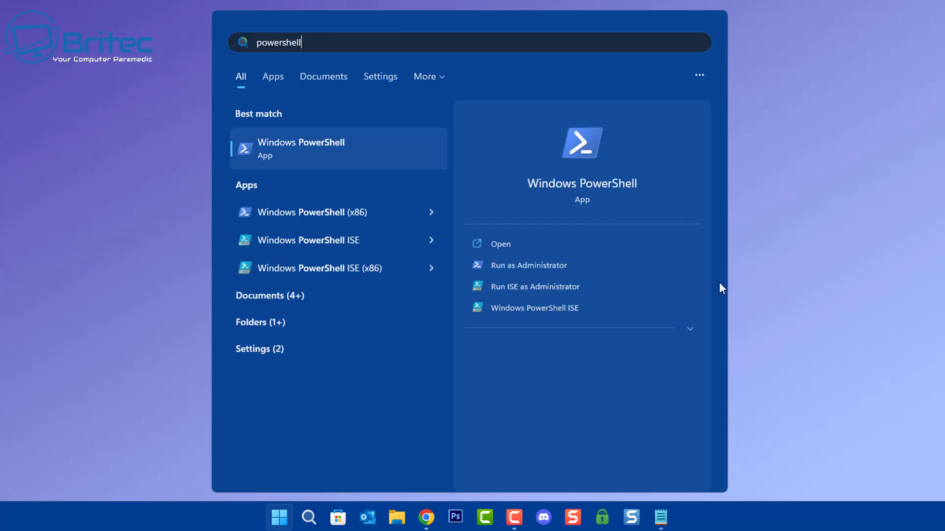
left_click(540, 265)
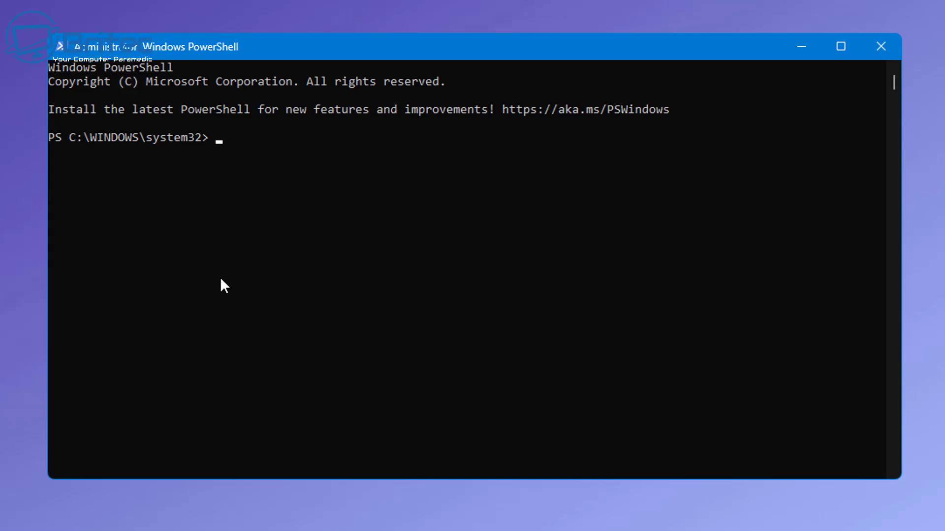
type("winsat")
type(" forma")
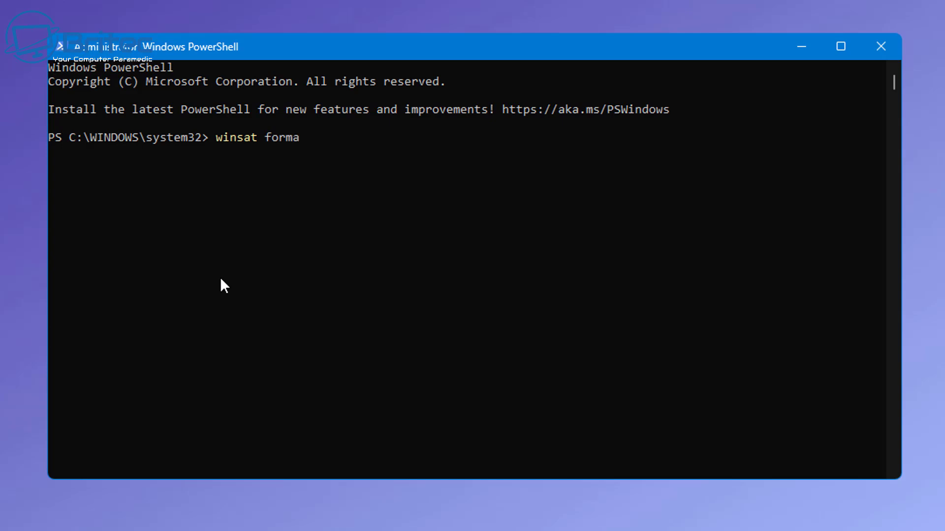
type("l")
Step: Run 'winsat formal' for CPU, memory, Direct3D and disk scores, then minimize PowerShell
key("Return")
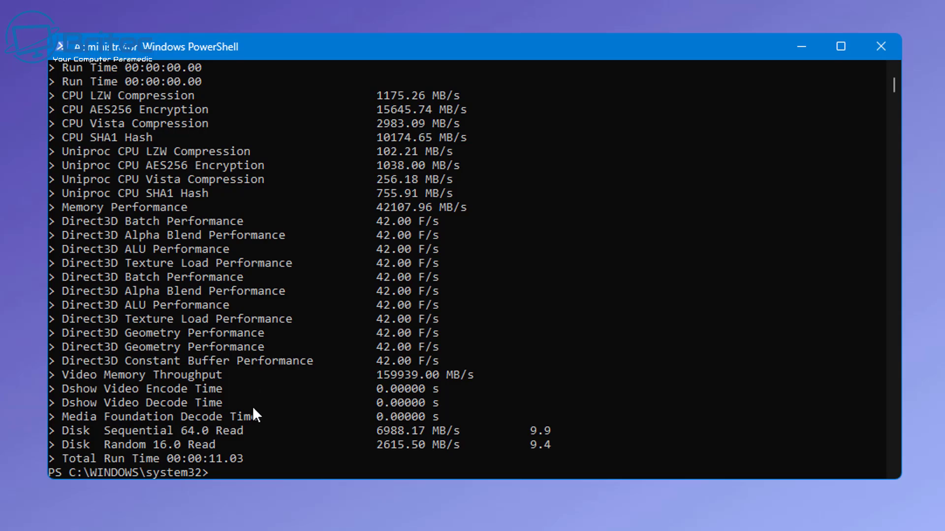
scroll(239, 431, "up", 1)
scroll(238, 431, "up", 3)
scroll(238, 427, "up", 3)
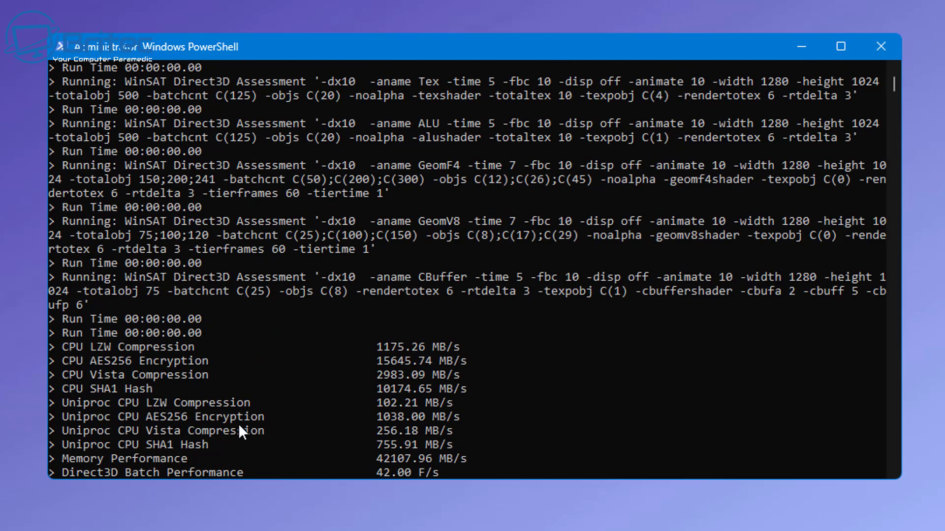
scroll(238, 427, "up", 2)
scroll(238, 423, "down", 4)
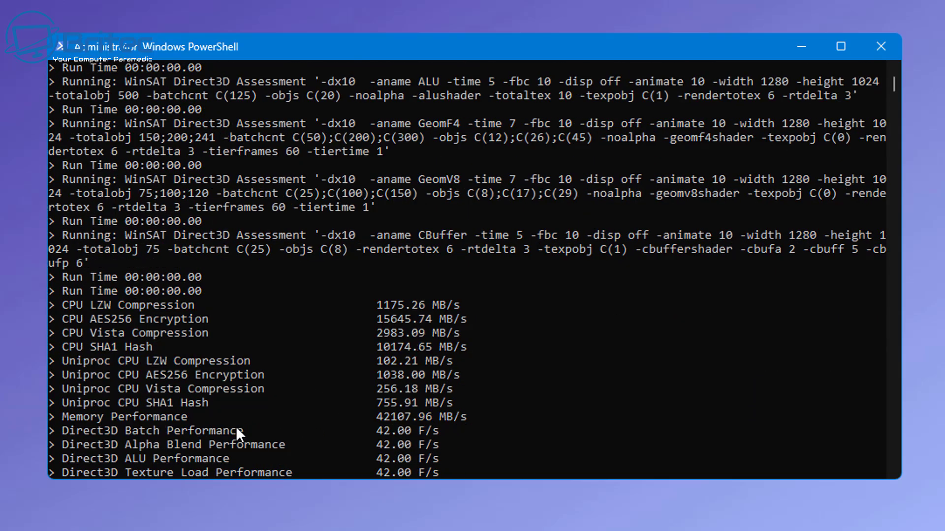
scroll(236, 426, "down", 2)
scroll(236, 425, "down", 2)
scroll(237, 429, "down", 2)
scroll(236, 429, "down", 1)
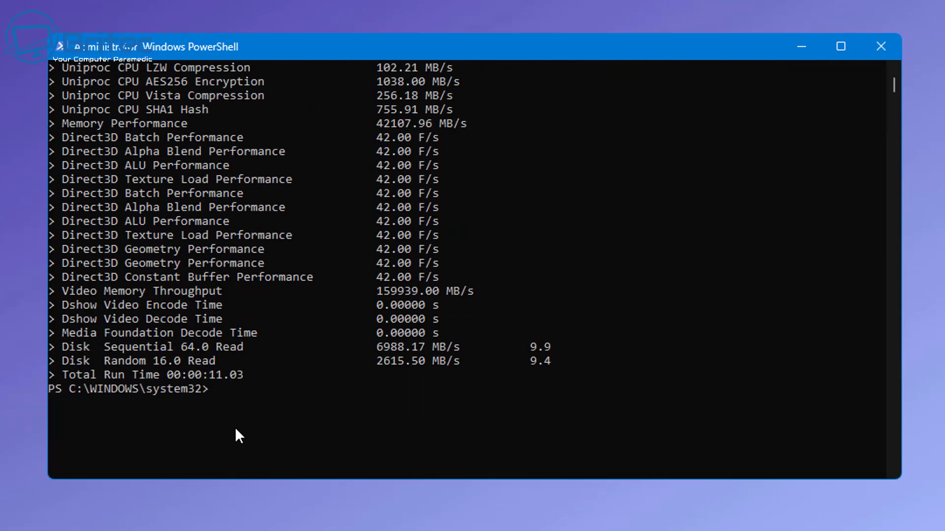
scroll(236, 429, "down", 1)
scroll(235, 428, "up", 1)
scroll(235, 427, "up", 1)
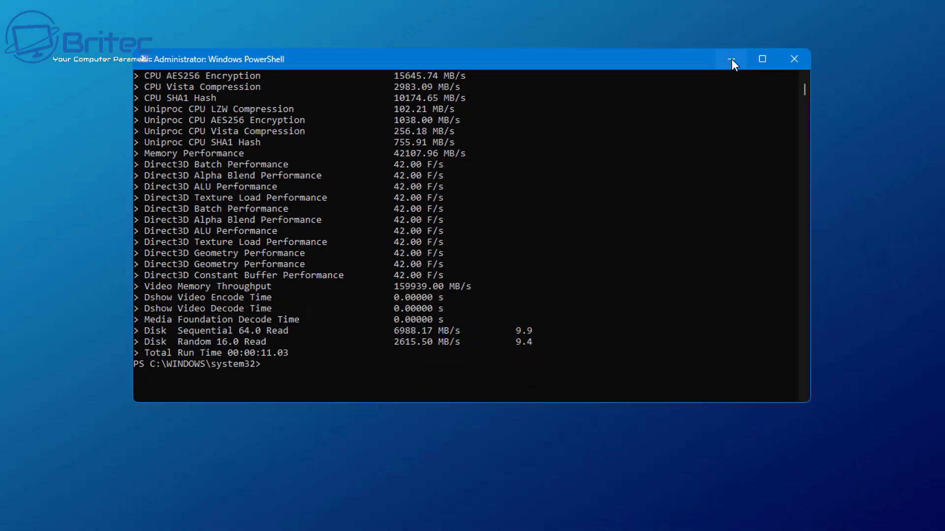
left_click(731, 58)
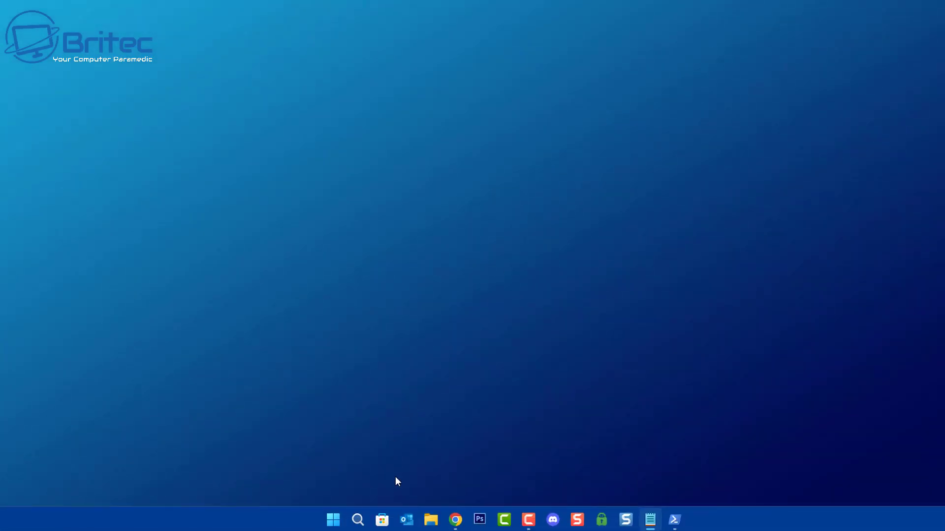
Step: Browse from This PC through C:\Windows\Performance\WinSAT into the DataStore folder
left_click(431, 520)
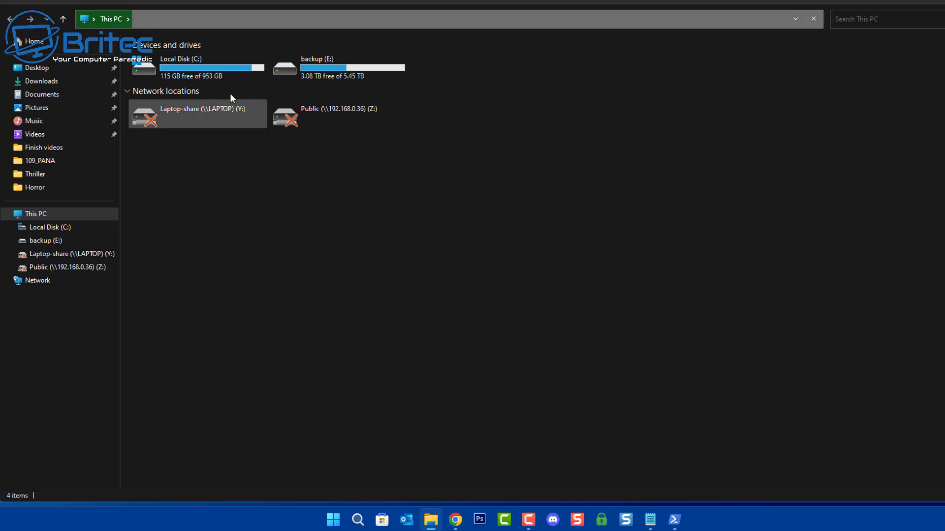
double_click(211, 73)
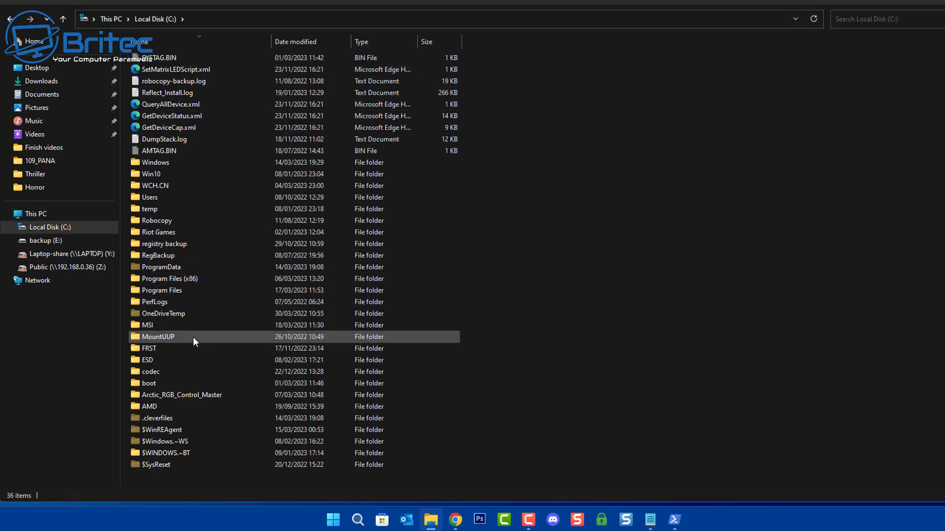
left_click(169, 165)
double_click(169, 165)
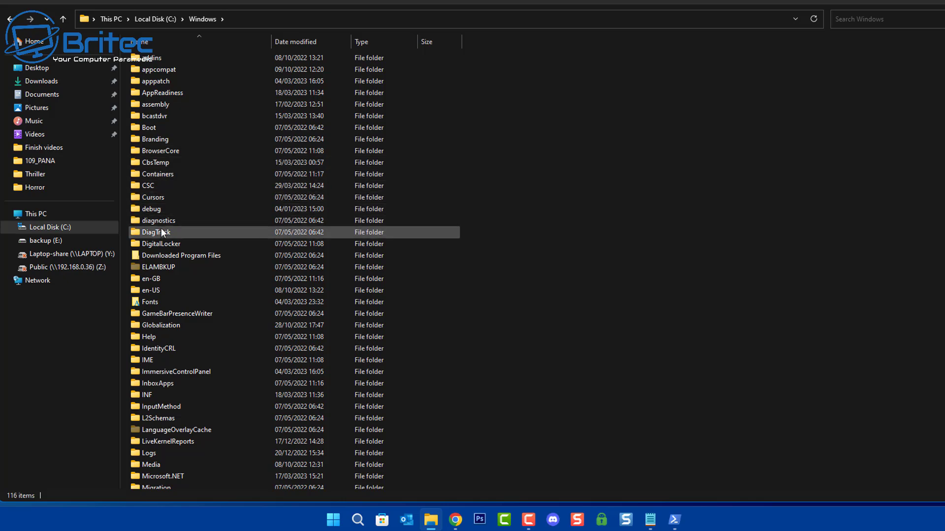
scroll(168, 361, "down", 2)
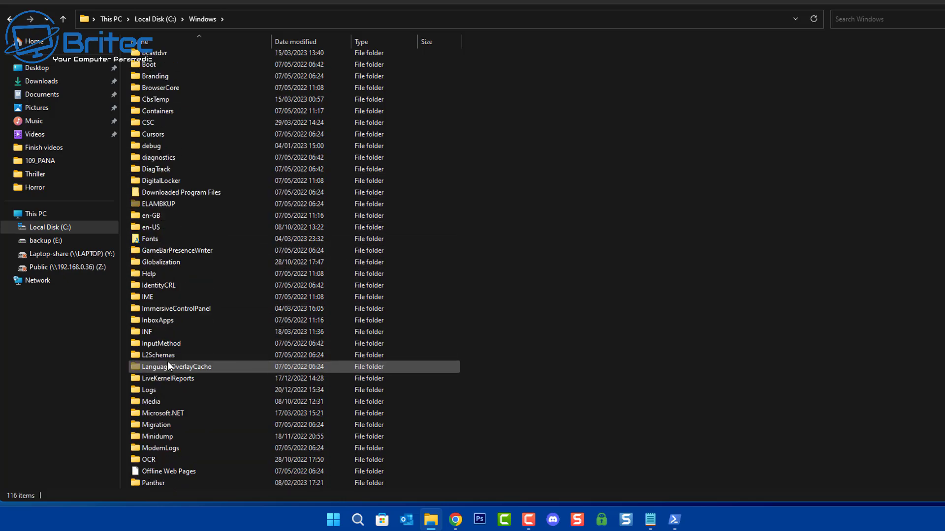
scroll(168, 361, "down", 3)
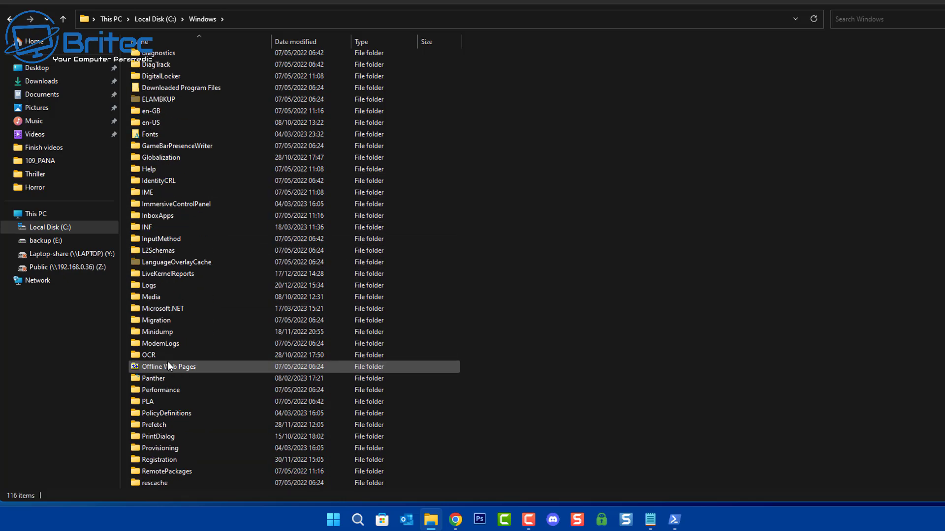
double_click(179, 390)
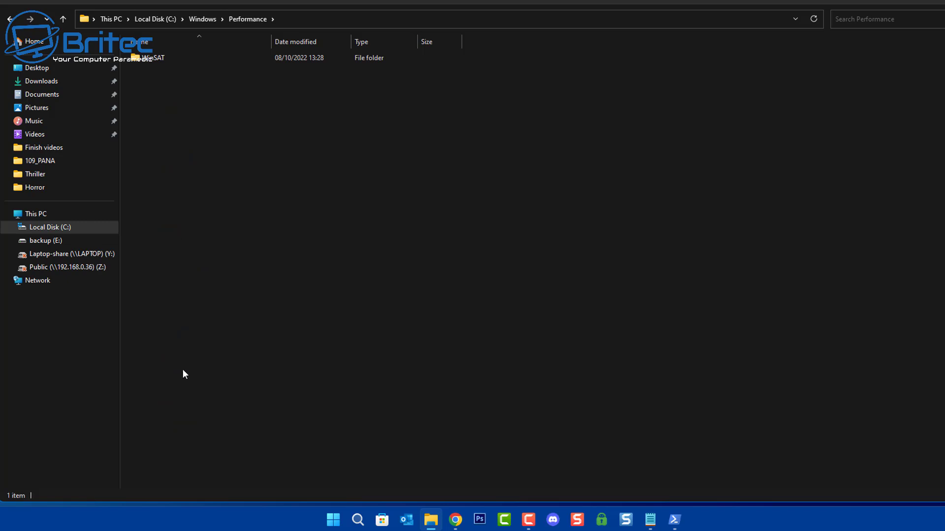
double_click(153, 61)
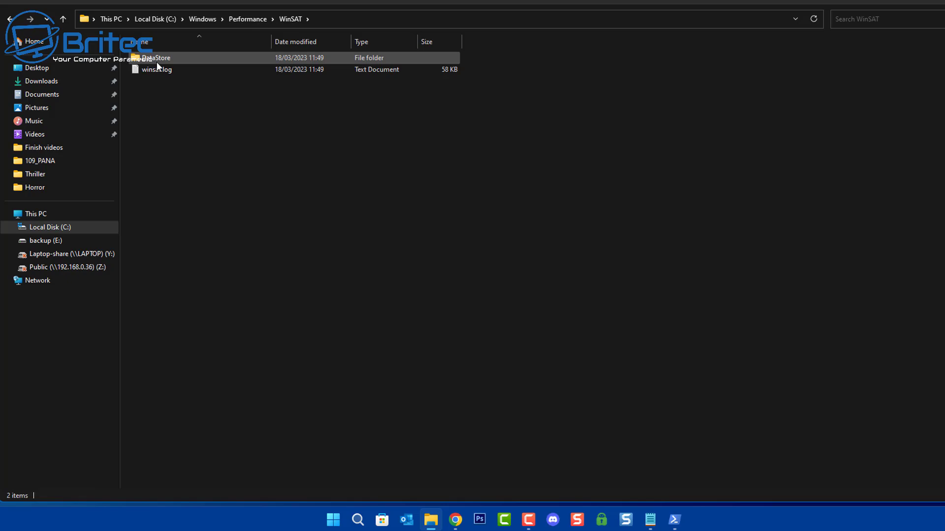
double_click(157, 63)
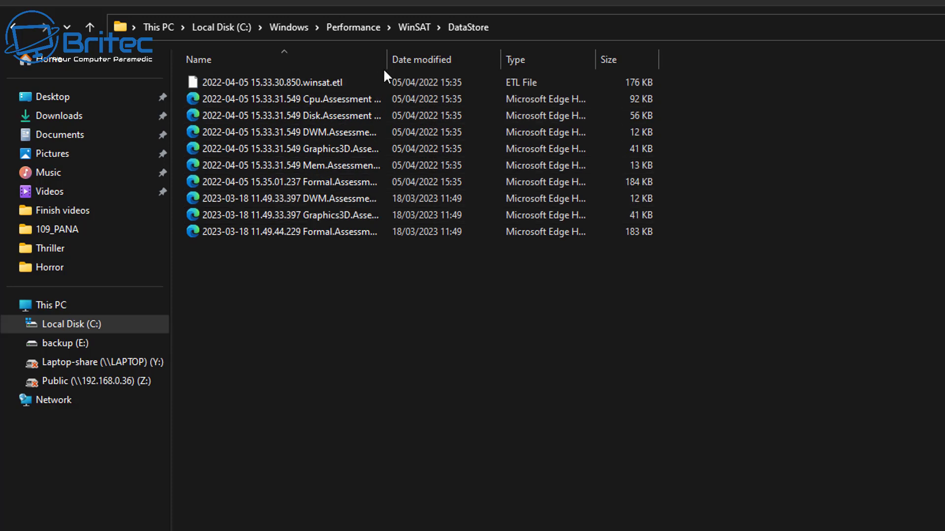
Step: View the initial Cpu.Assessment XML in Notepad, then close Notepad and File Explorer
left_click_drag(387, 59, 500, 59)
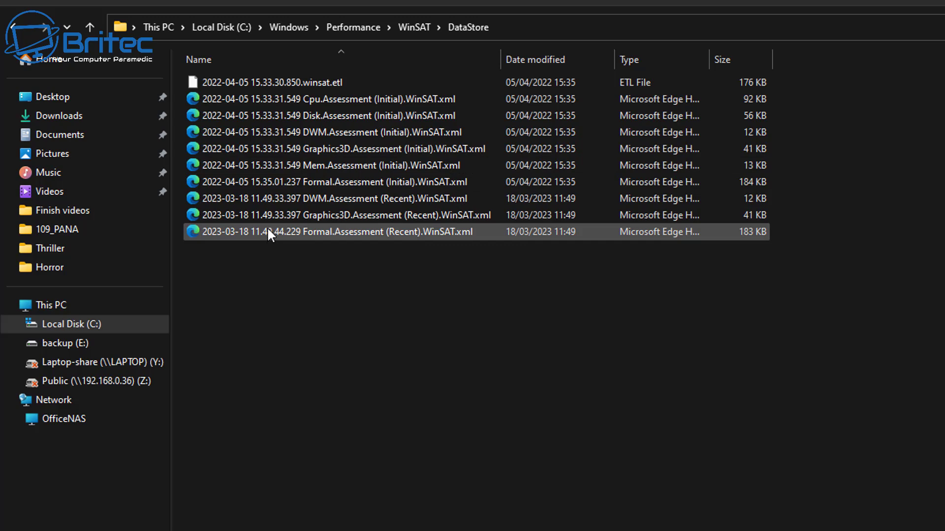
left_click(266, 103)
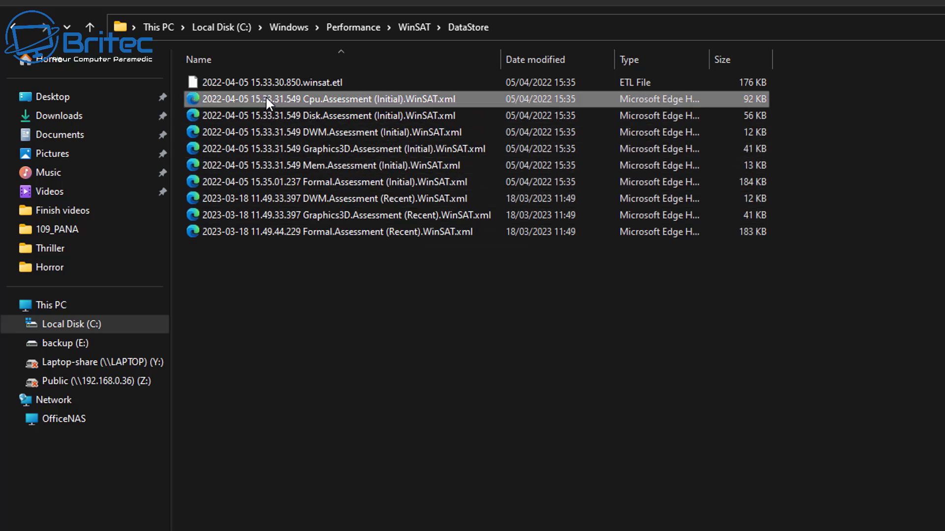
right_click(267, 103)
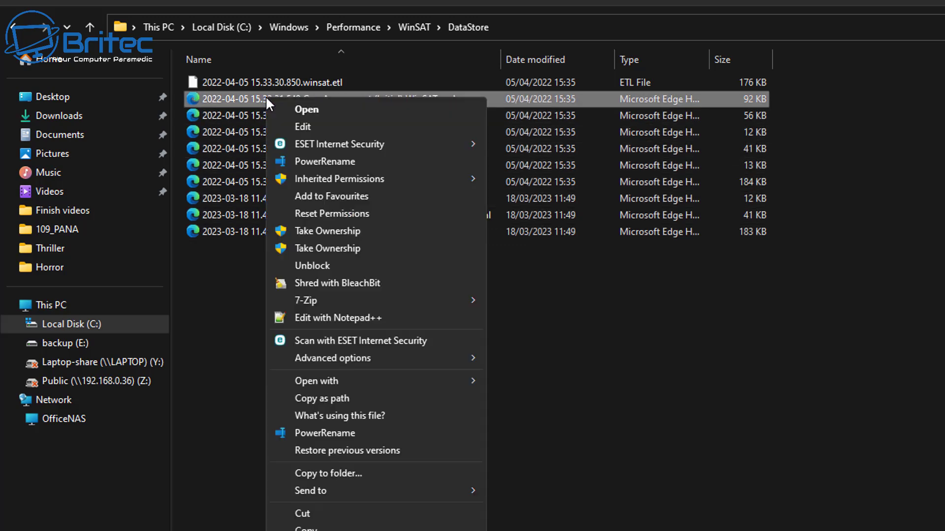
left_click(313, 126)
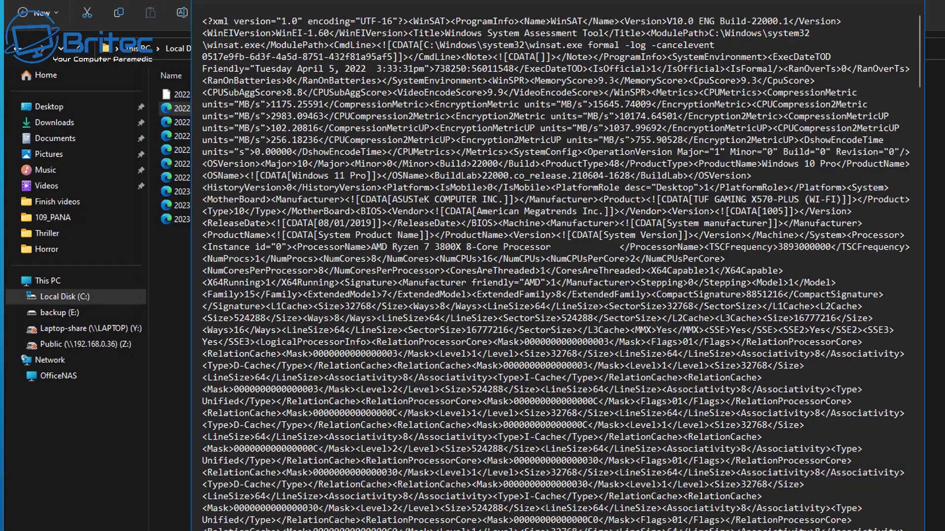
scroll(510, 235, "down", 5)
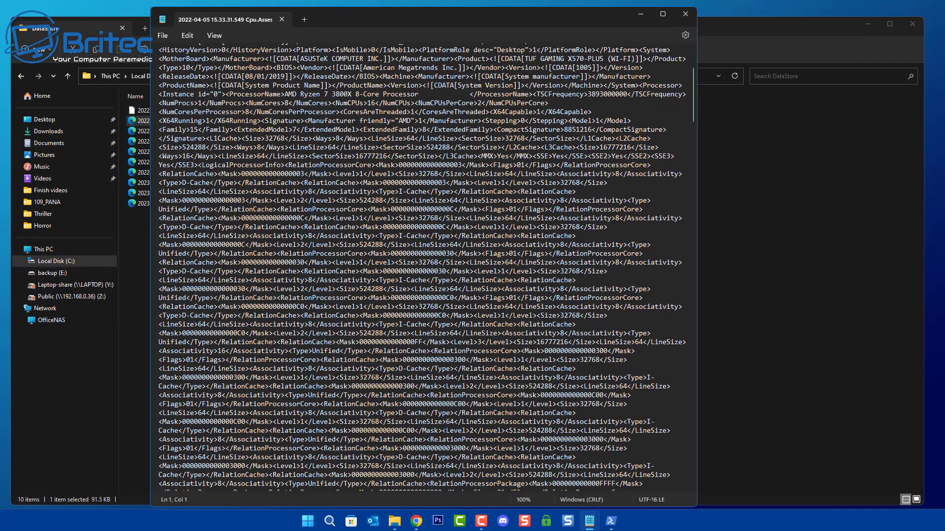
left_click(686, 13)
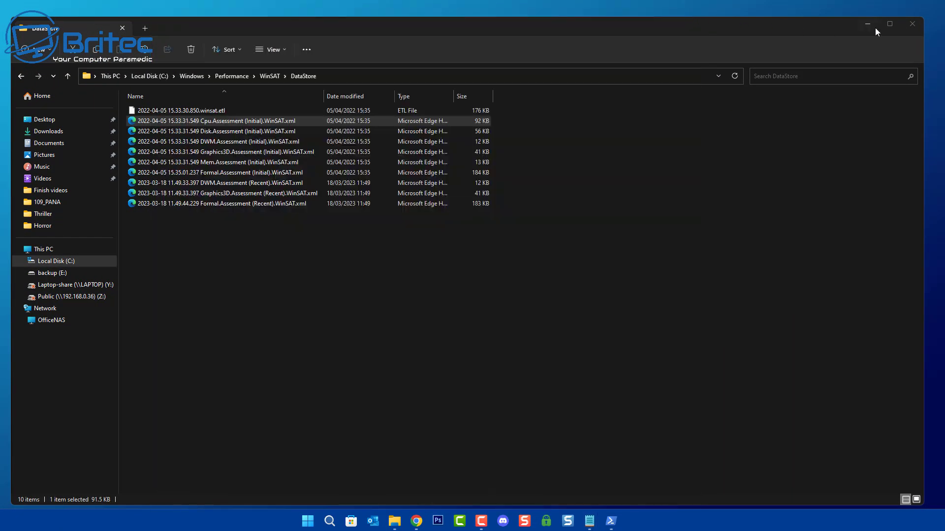
left_click(907, 27)
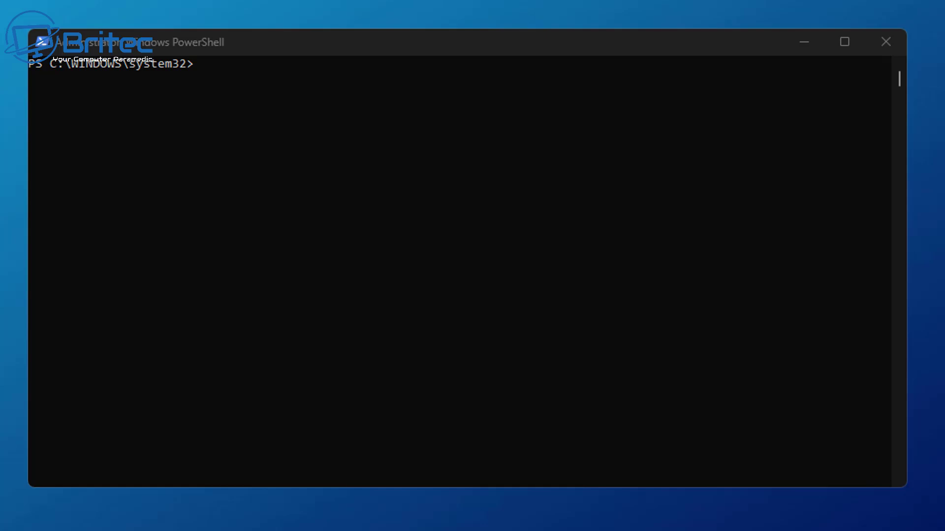
Step: Run get-ciminstance win32_winsat to list CPU 9.3, D3D 9.9, disk 9.65, graphics 9.8, memory 9.3
left_click(190, 275)
type("get-ciminstance win32_winsat")
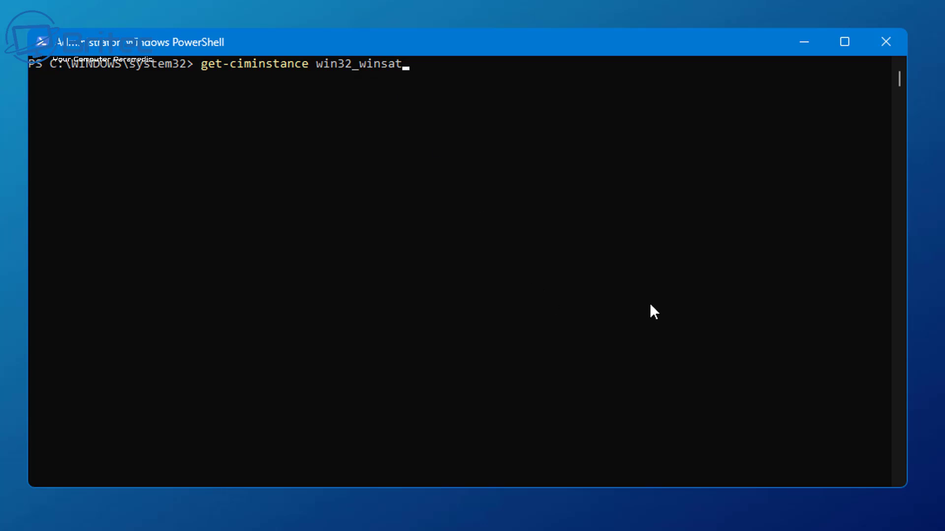
key("Return")
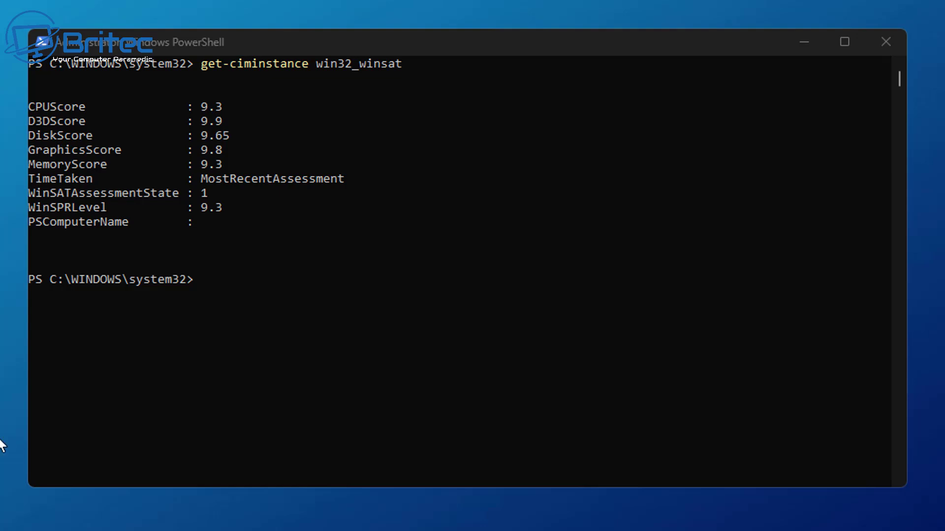
Step: Run Get-WmiObject -class Win32_WinSat to show the full object, then close PowerShell
left_click(122, 431)
type("Get-wmiobject -class Win32_WinSat")
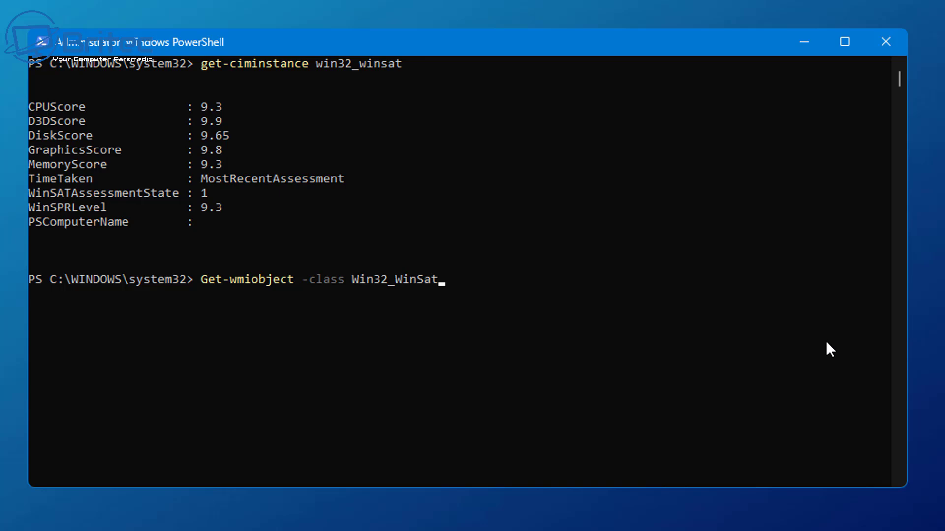
key("Return")
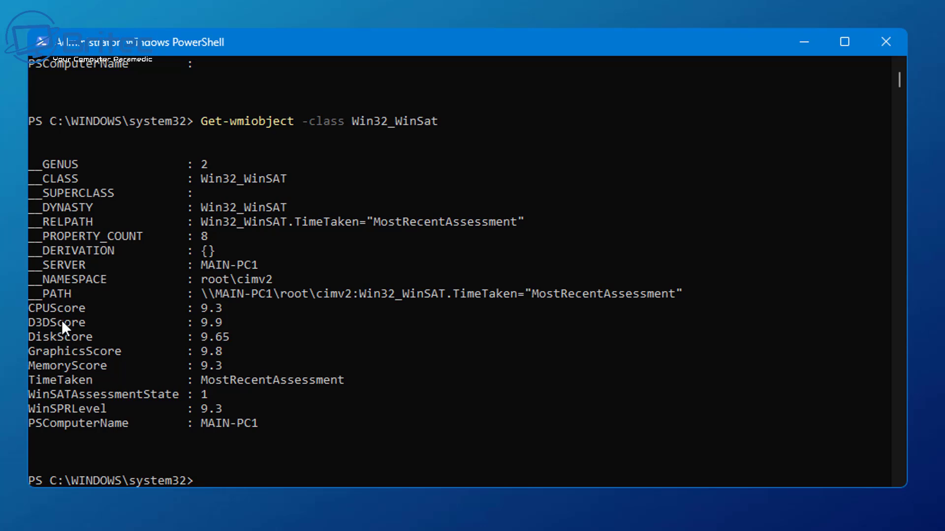
left_click(891, 51)
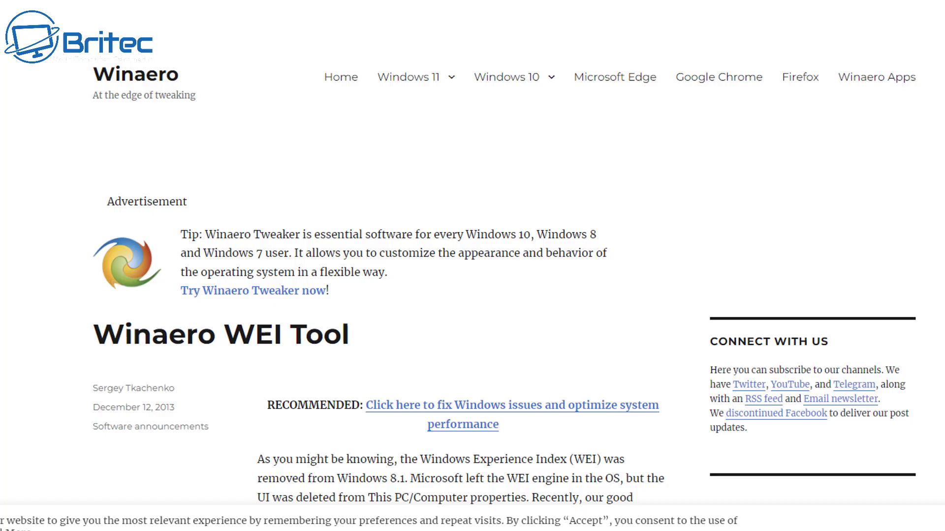
scroll(472, 295, "down", 1)
scroll(473, 296, "down", 1)
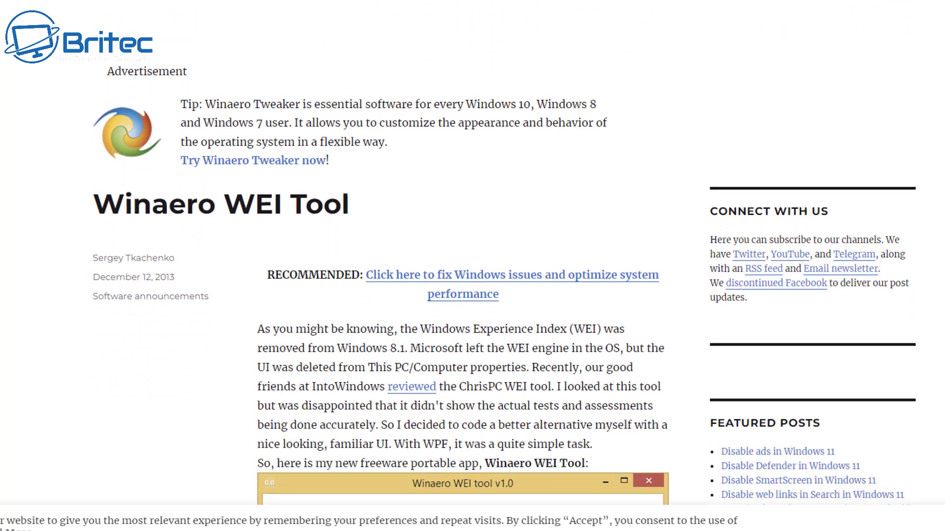
scroll(472, 295, "down", 1)
scroll(473, 295, "down", 1)
scroll(472, 296, "down", 1)
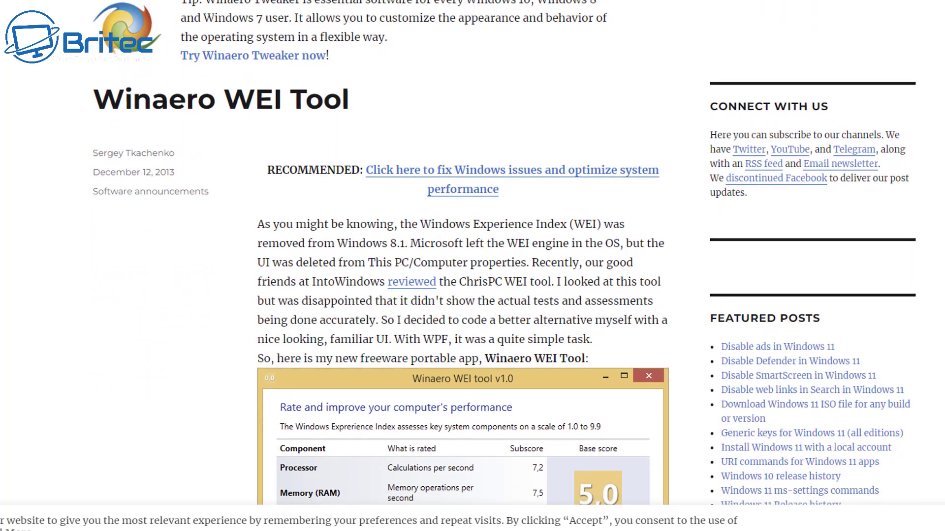
scroll(473, 296, "down", 1)
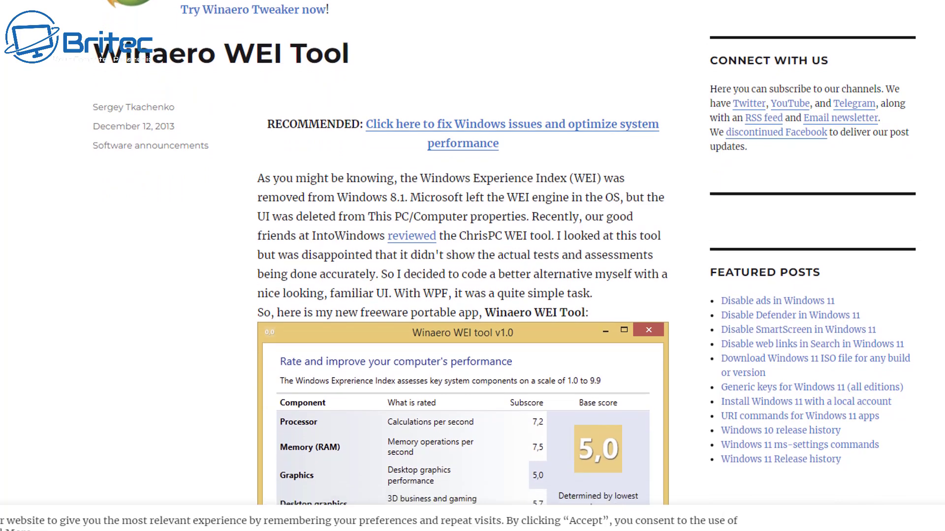
scroll(473, 296, "down", 1)
scroll(473, 295, "down", 2)
scroll(473, 295, "down", 1)
scroll(473, 295, "down", 1)
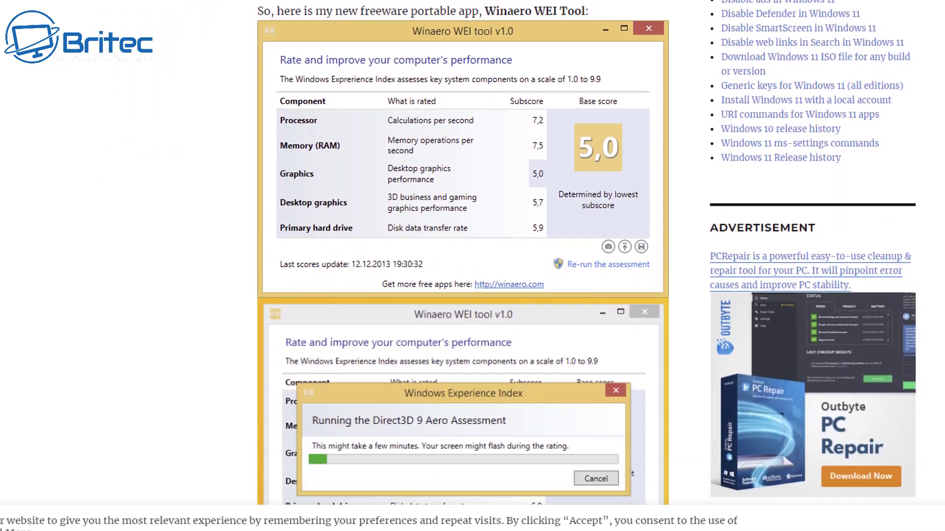
scroll(472, 295, "down", 1)
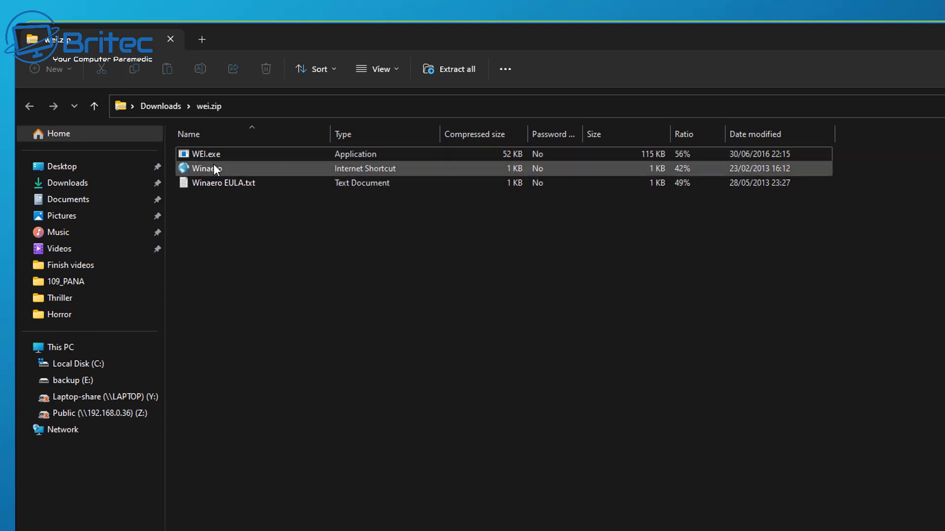
Step: Run WEI.exe from the wei.zip archive in Downloads
left_click(202, 156)
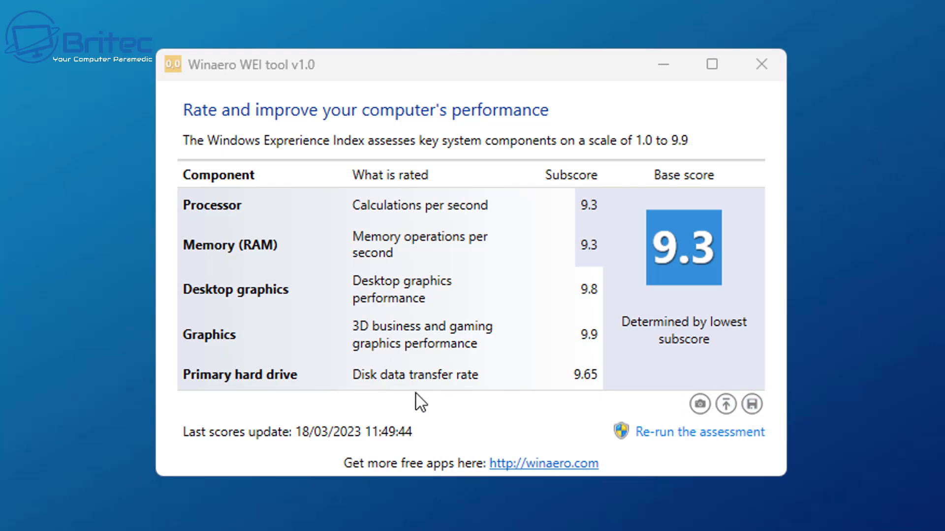
Step: Close the Winaero WEI tool after reviewing its 9.3 base score
left_click(762, 70)
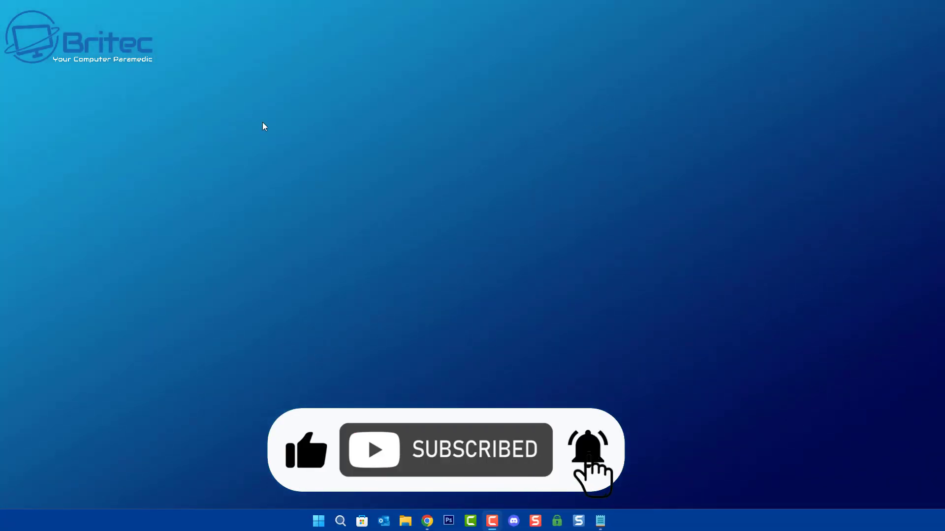